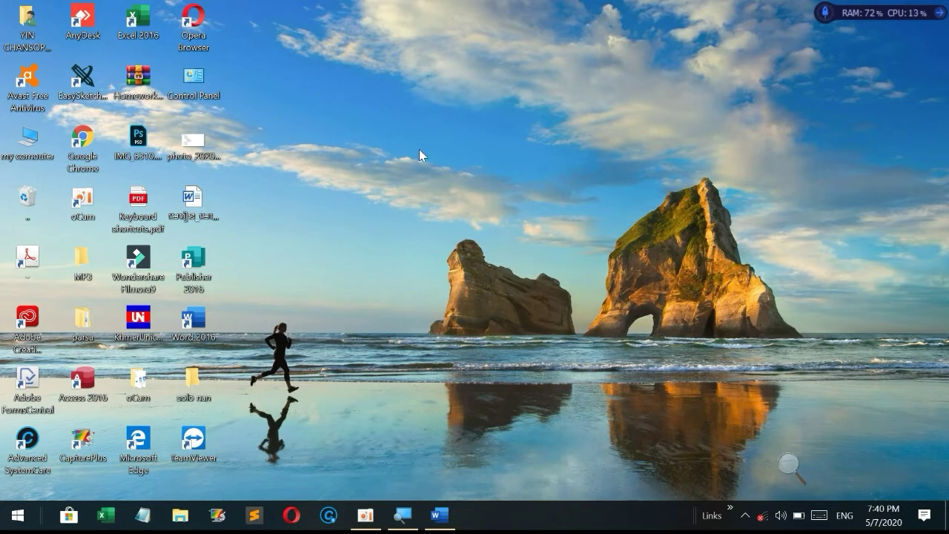
Refresh the desktop, then launch Word 2016 from its desktop shortcut.
right_click(419, 150)
click(519, 192)
right_click(388, 131)
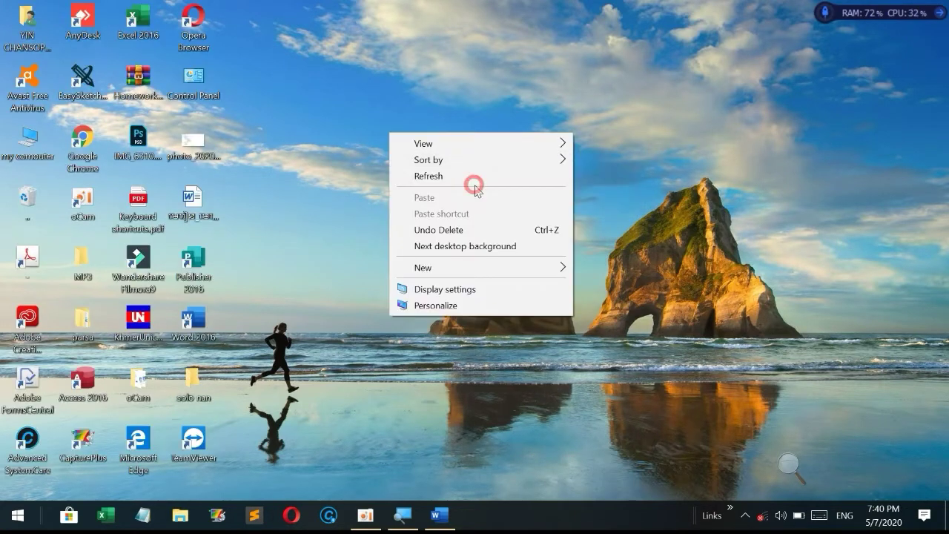
click(459, 180)
right_click(200, 311)
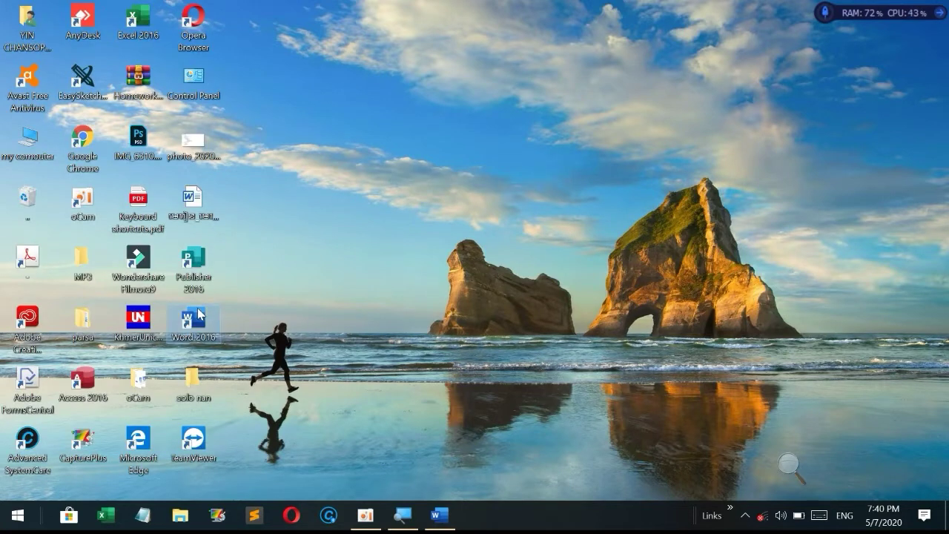
click(267, 112)
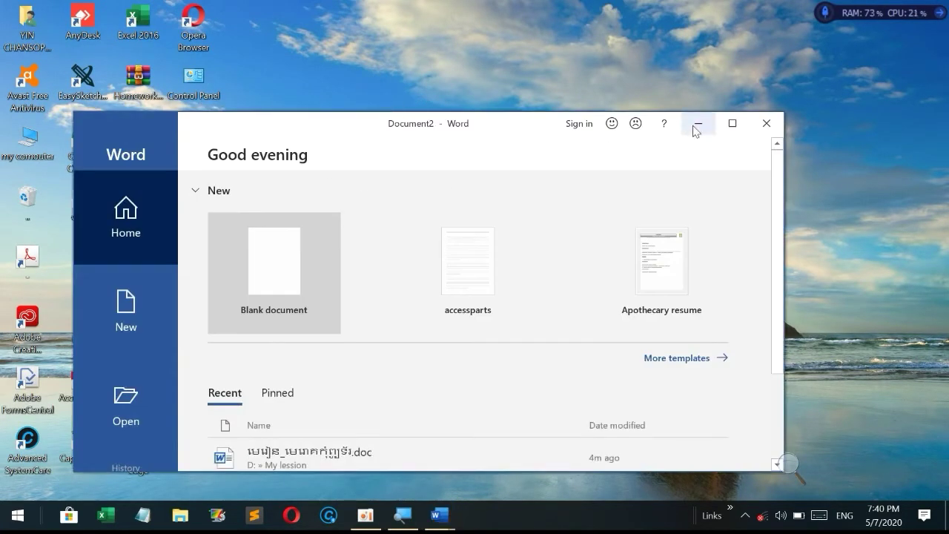
Maximize the start screen, create a blank document, and go to the File > Open page.
click(731, 125)
click(254, 165)
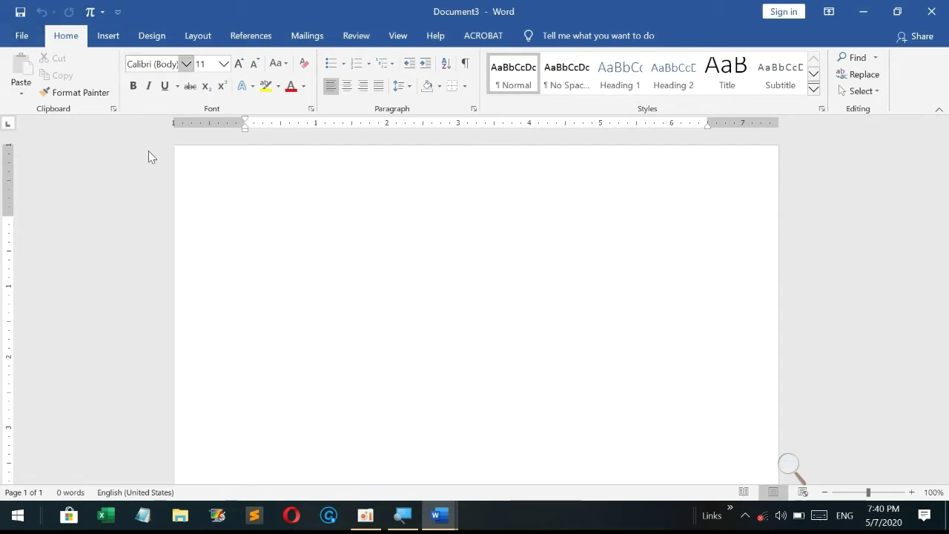
click(20, 37)
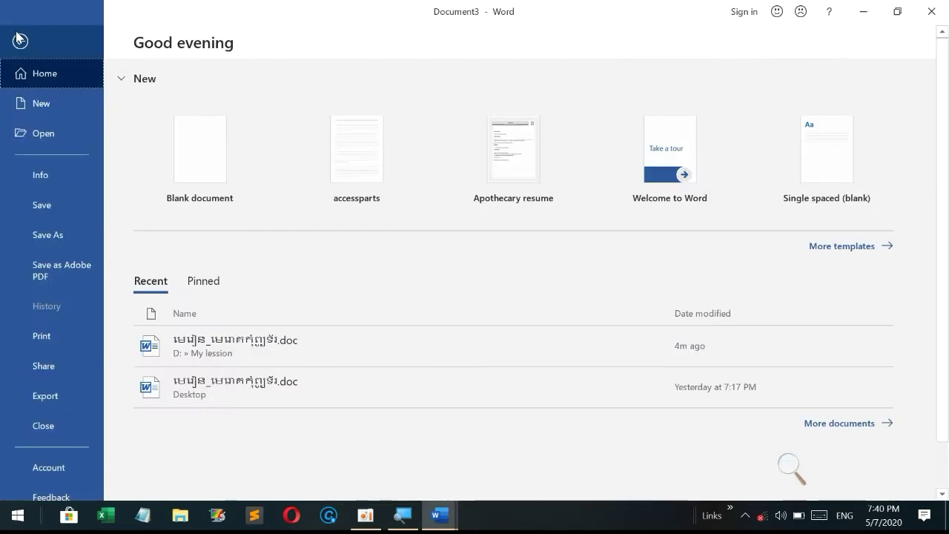
click(47, 136)
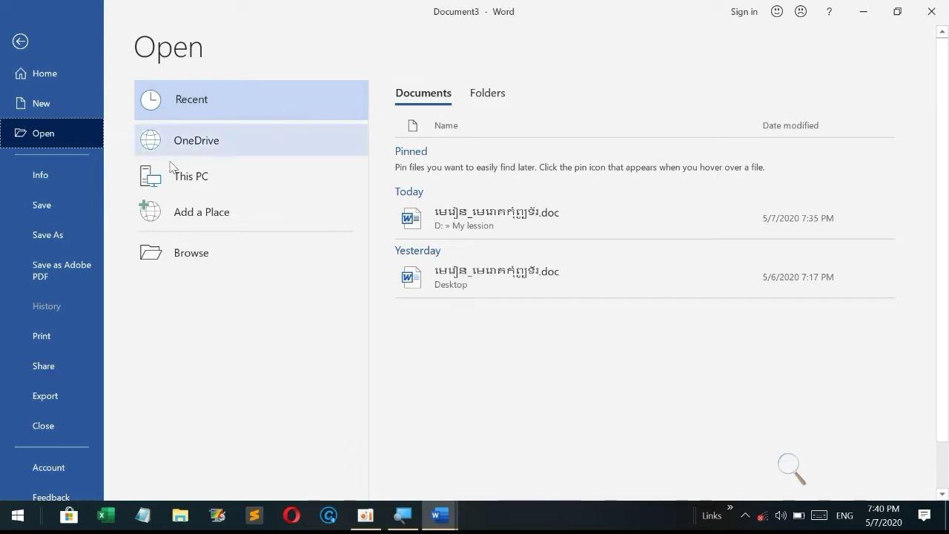
Browse the My lession folder on drive D and open the Khmer lesson .doc file.
click(250, 265)
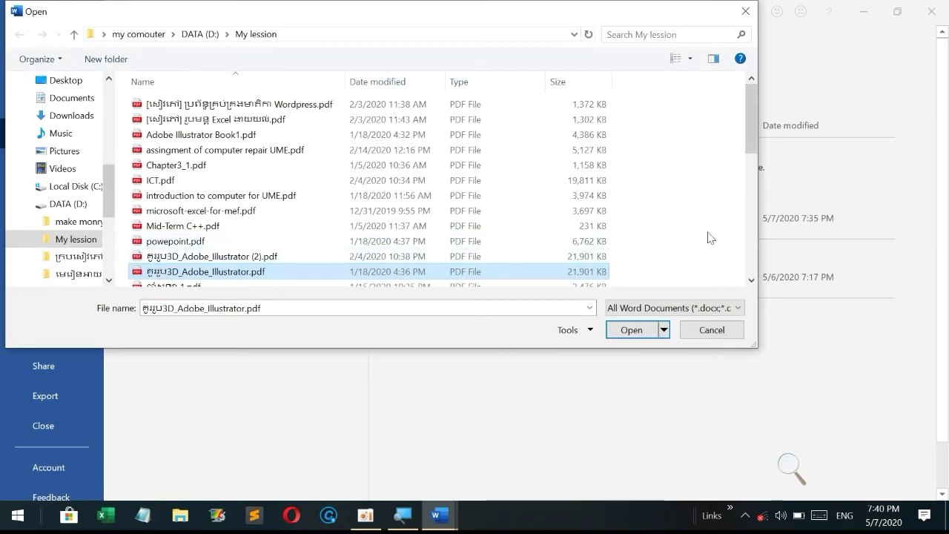
drag(752, 127, 750, 260)
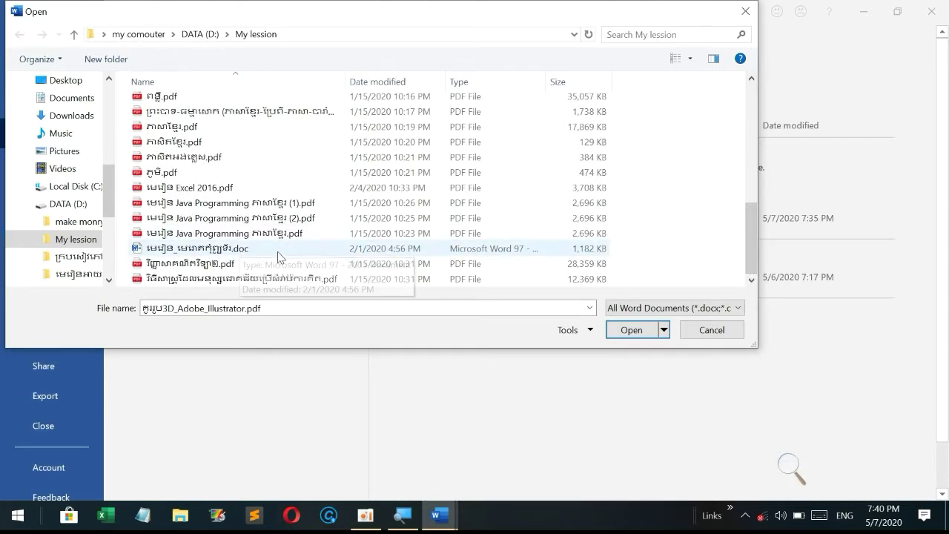
click(208, 251)
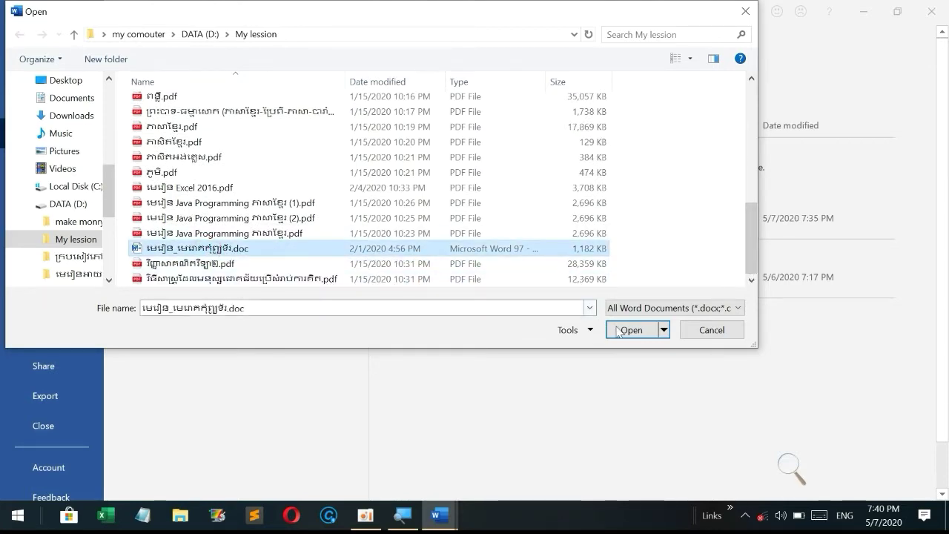
click(643, 332)
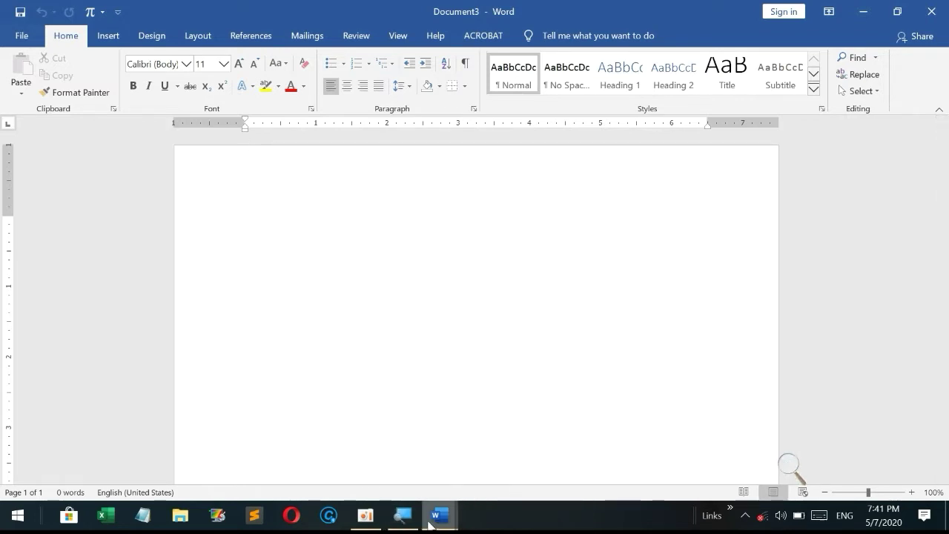
Bring the lesson document forward, scroll to page 1, and select the Khmer cover-page title.
click(343, 453)
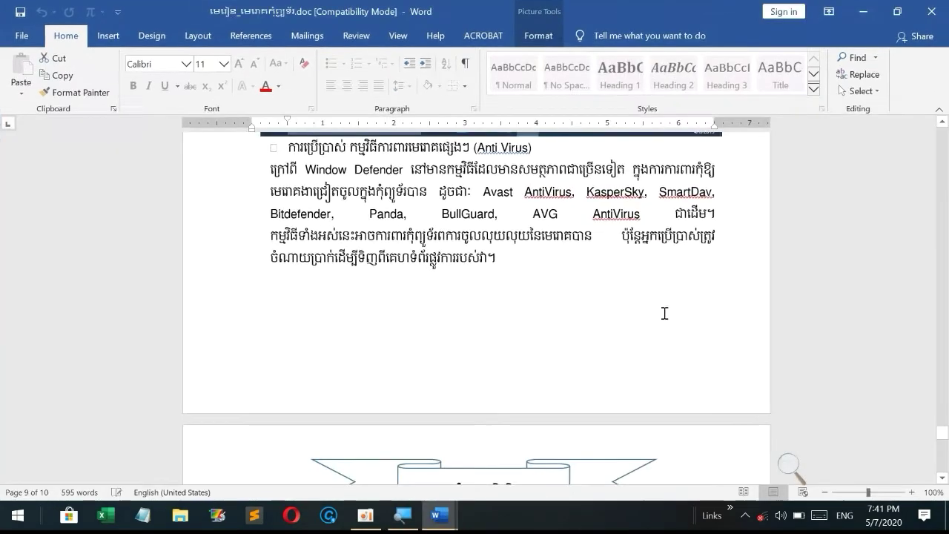
drag(943, 433, 947, 215)
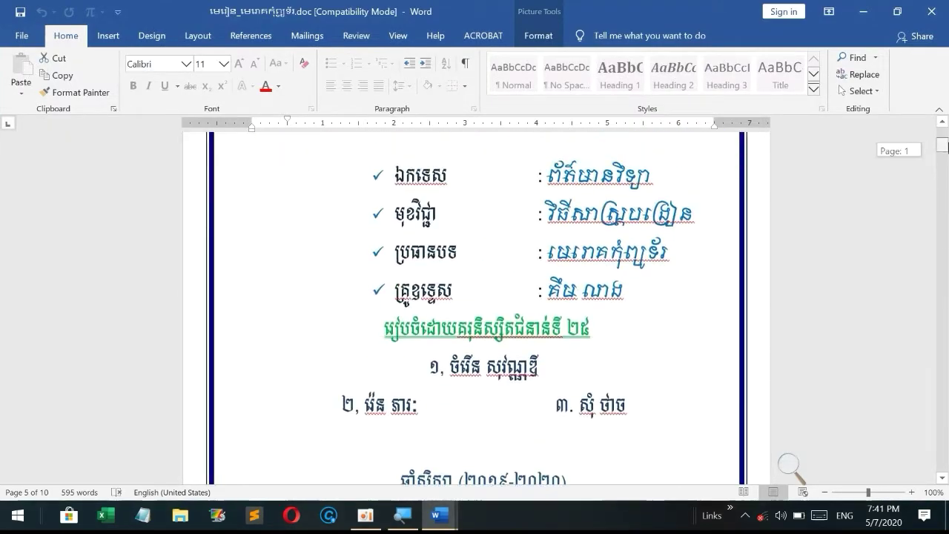
drag(948, 215, 942, 135)
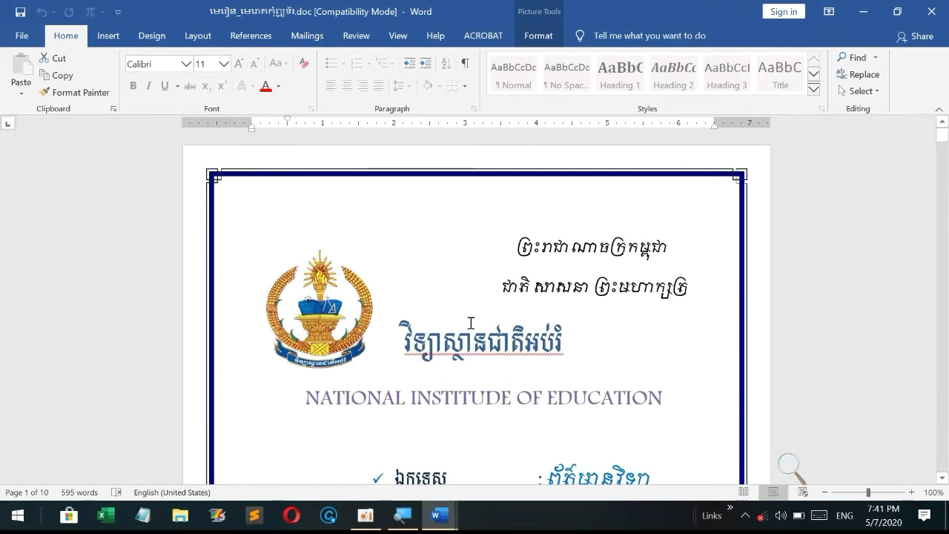
drag(391, 346, 586, 357)
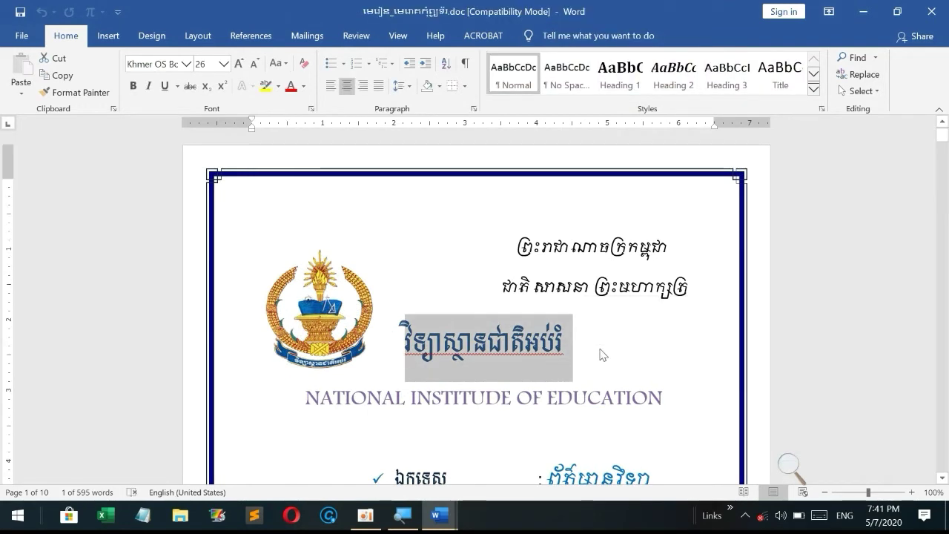
Retype the title above NATIONAL INSTITUTE OF EDUCATION as វិទ្យាស, correcting typos.
text(ចវ់)
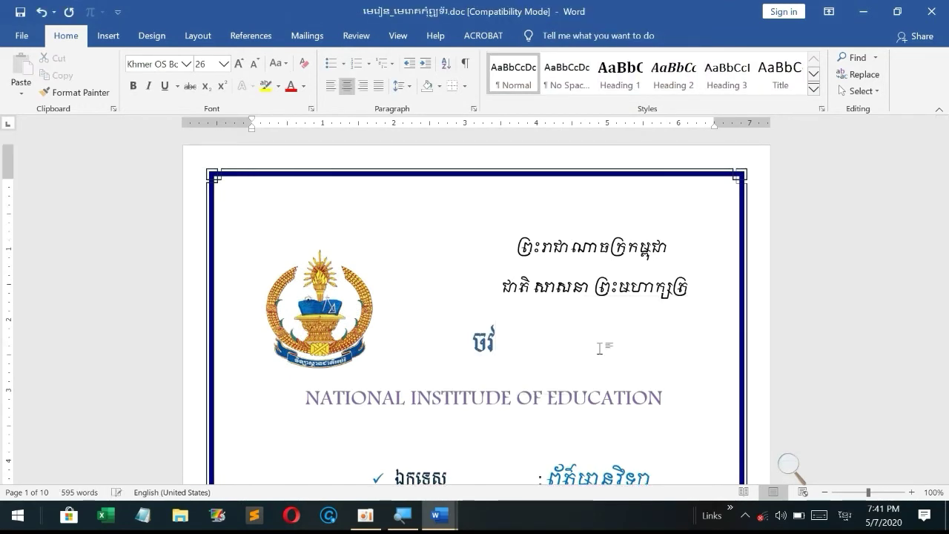
key(BackSpace)
key(BackSpace)
text(វិទ)
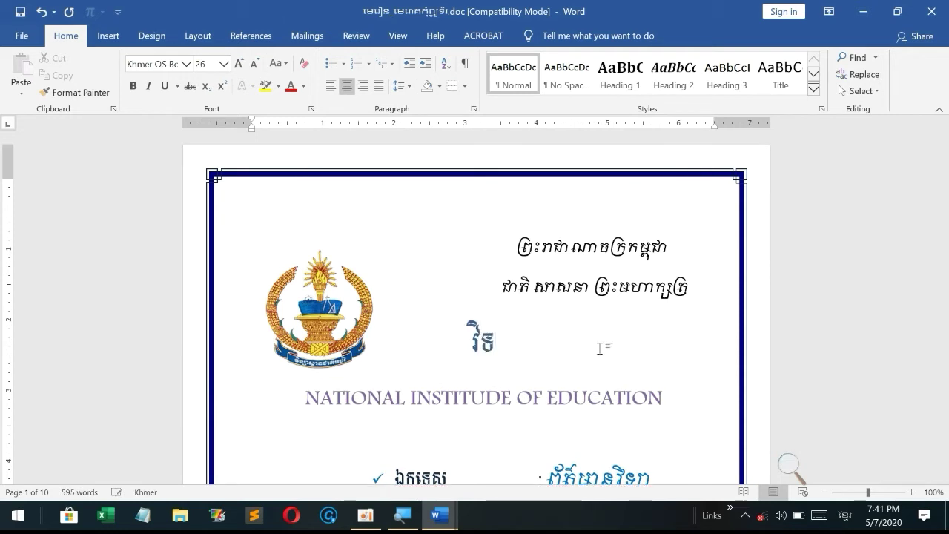
text(្យាស)
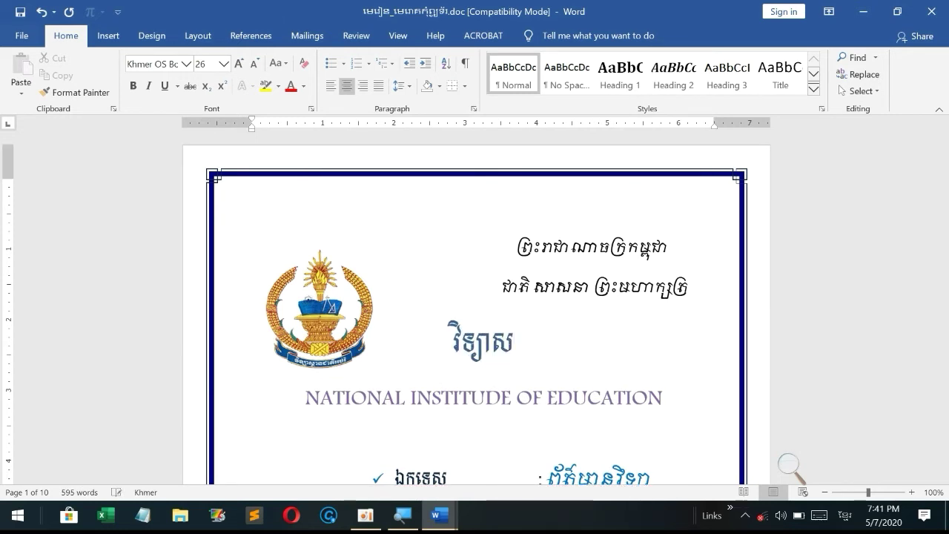
text(ថាន)
key(BackSpace)
key(BackSpace)
key(BackSpace)
text(្)
key(BackSpace)
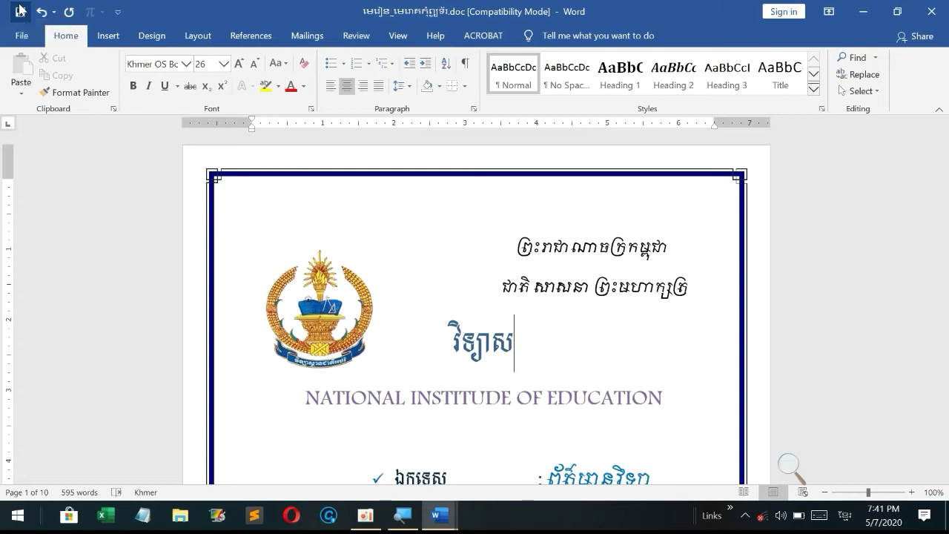
Save the edited lesson and bring up the full Save As dialog.
click(20, 11)
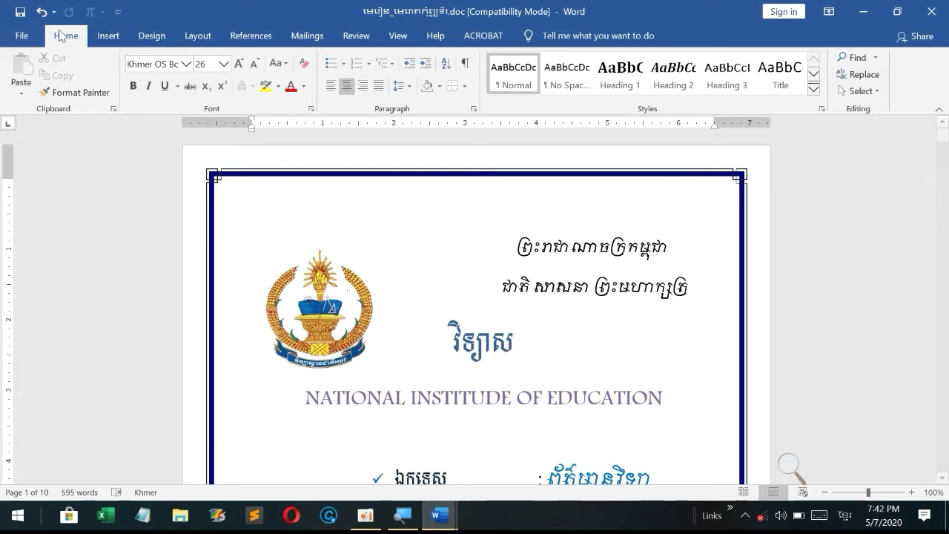
click(36, 43)
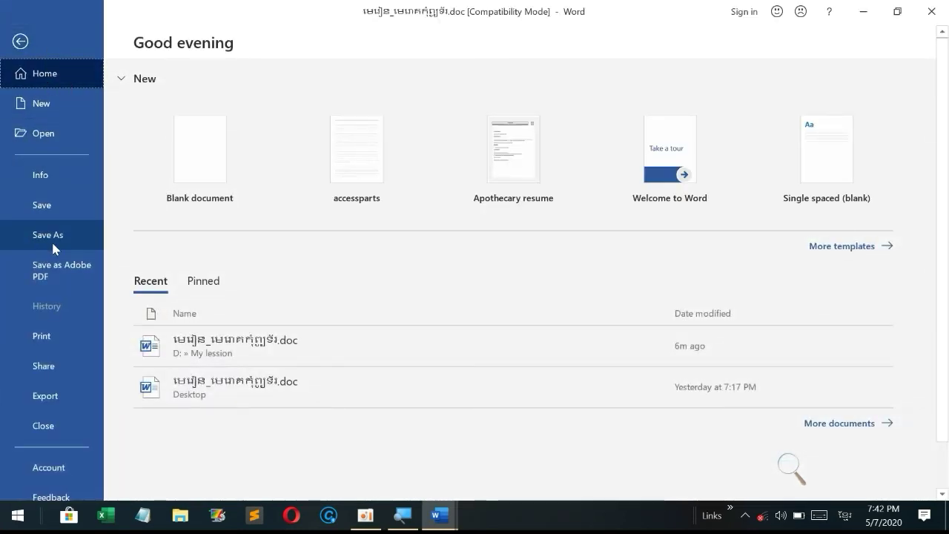
click(89, 247)
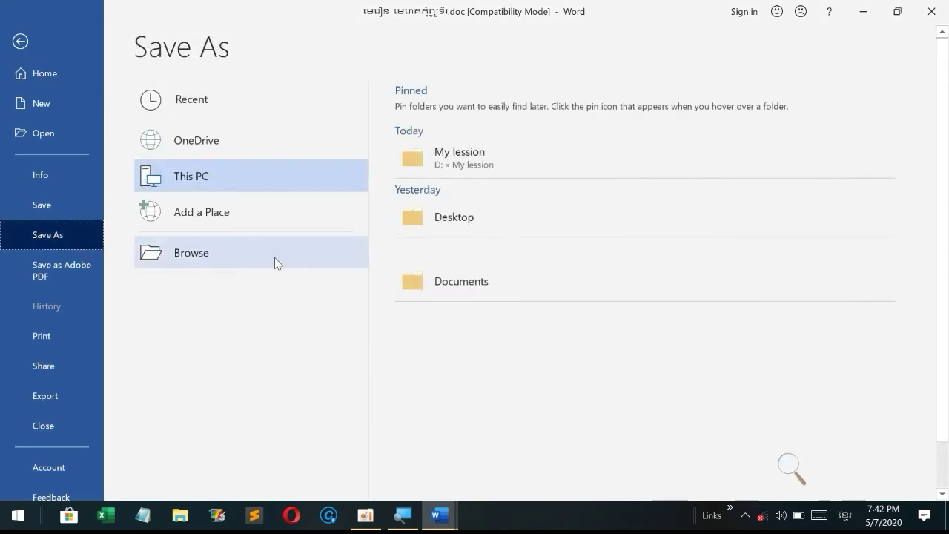
click(277, 265)
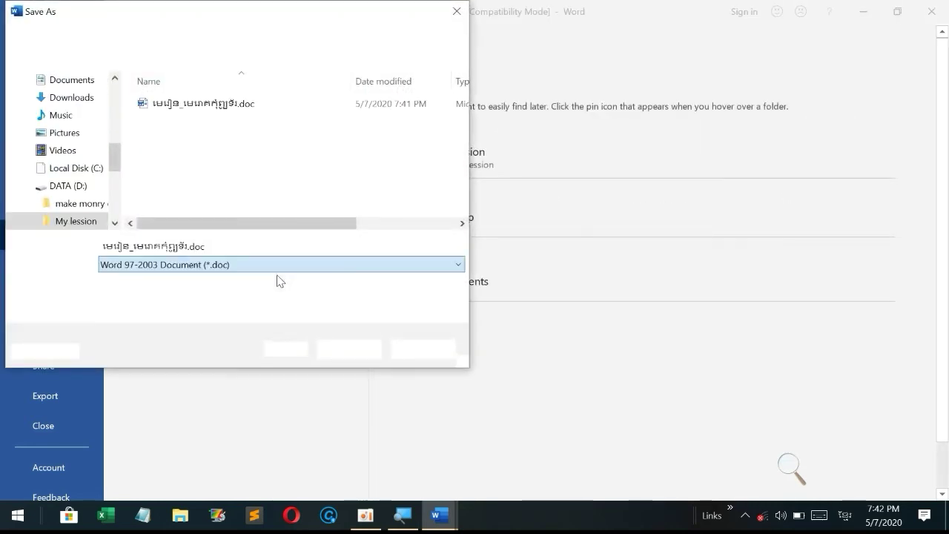
Set Save as type to Word 97-2003 Document (*.doc) and choose the Documents folder.
click(263, 265)
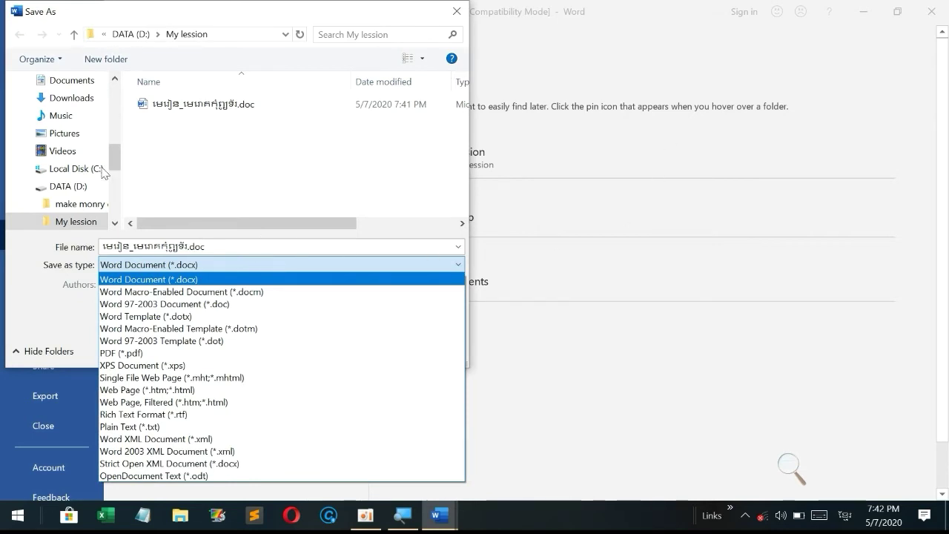
key(Down)
key(Down)
key(Return)
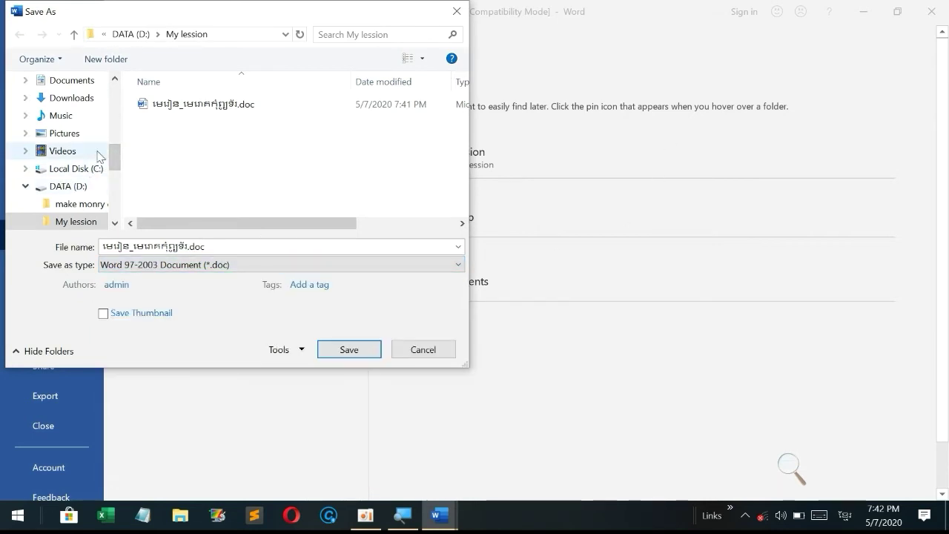
click(73, 80)
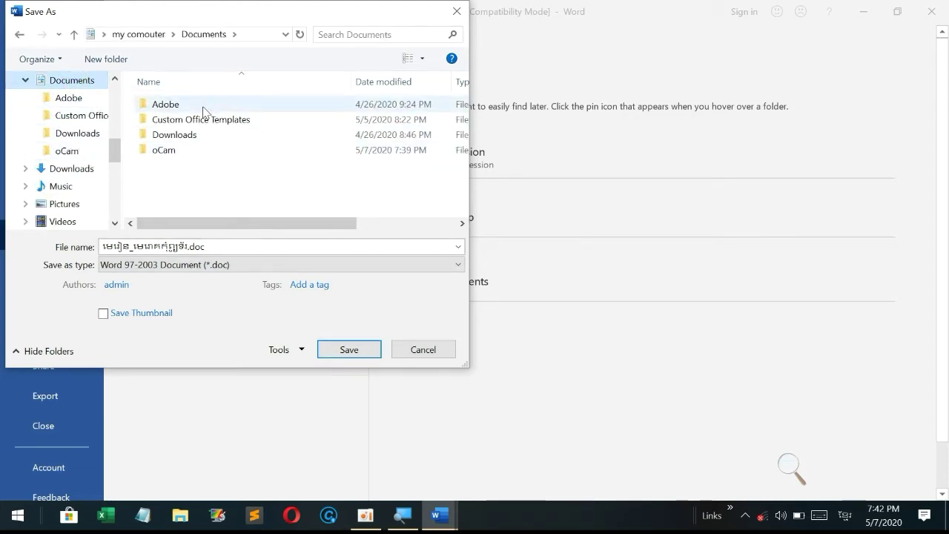
click(203, 249)
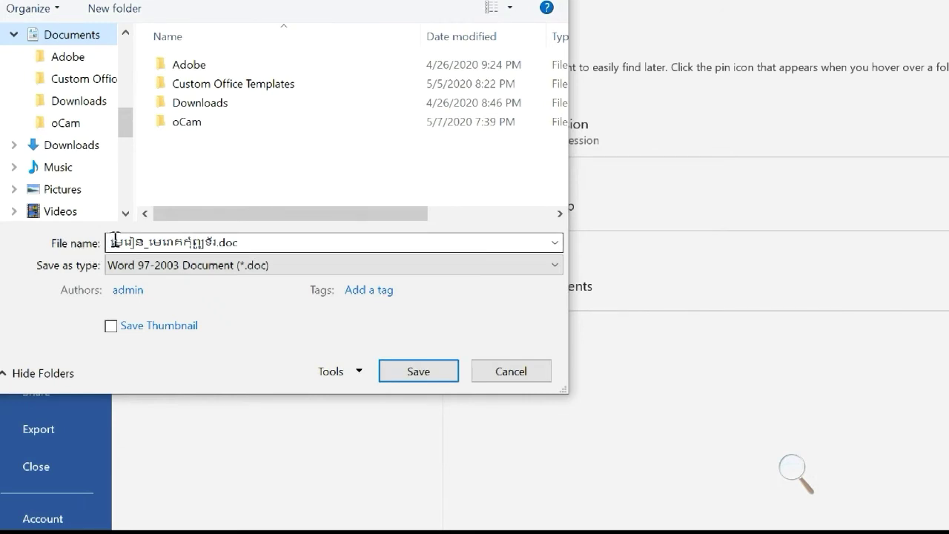
Rename the file to 'មេរៀ', keep the Word 97-2003 Document type, and save it.
drag(110, 242, 265, 265)
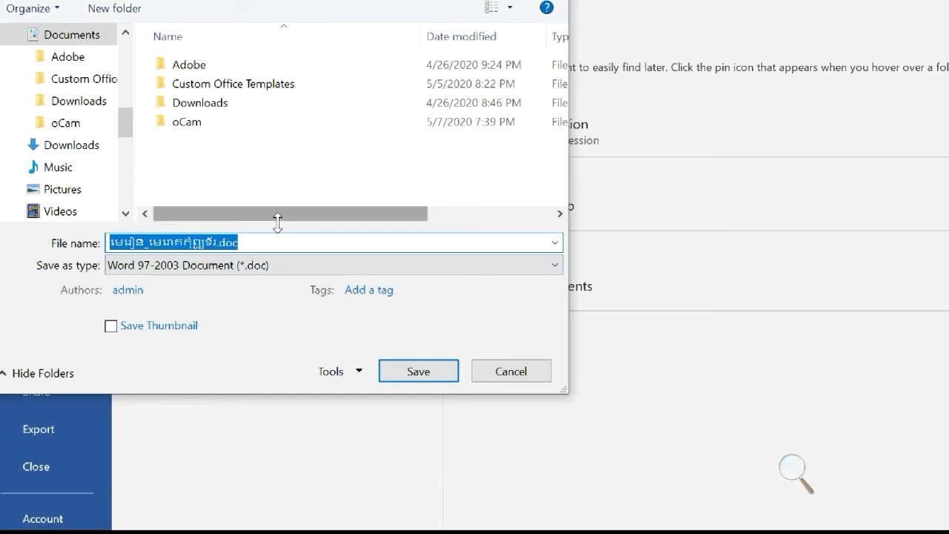
text(មេ)
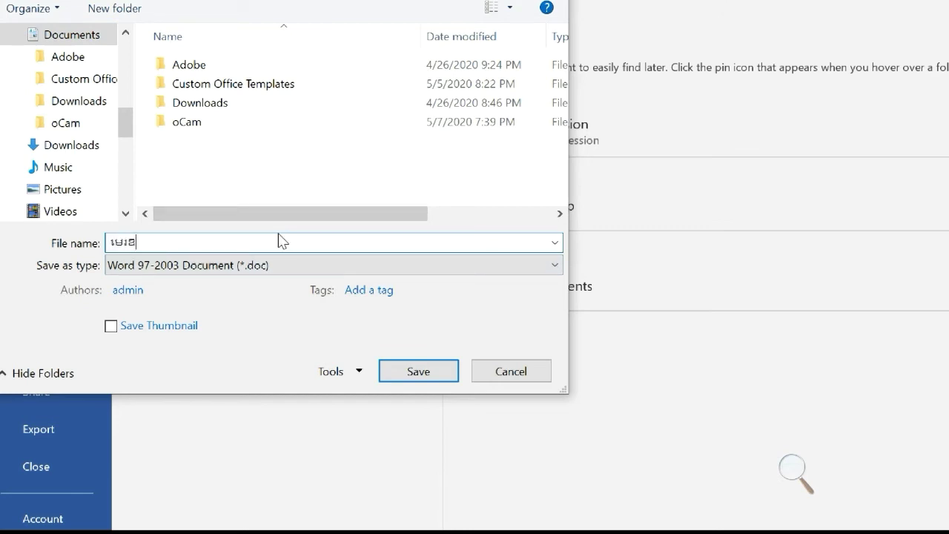
text(រៀនខ្ញុំ)
click(226, 269)
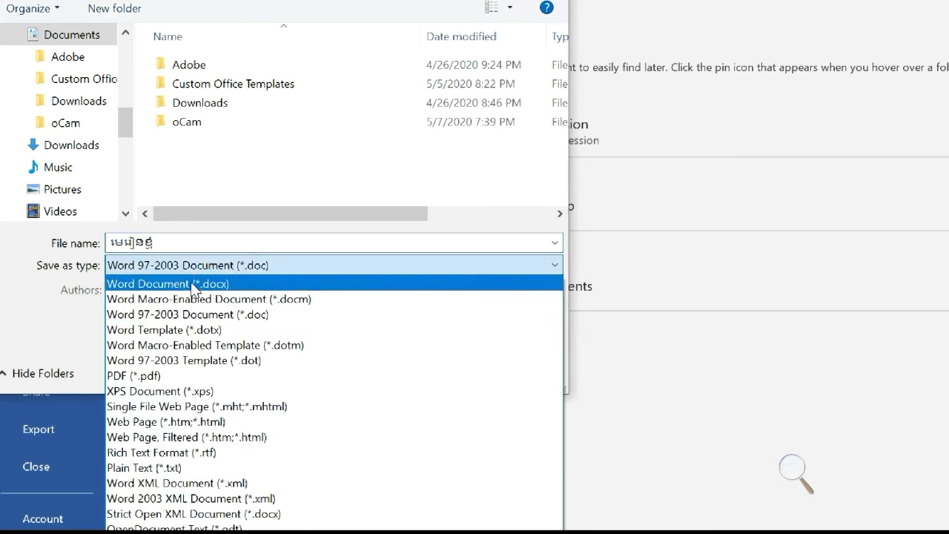
click(214, 267)
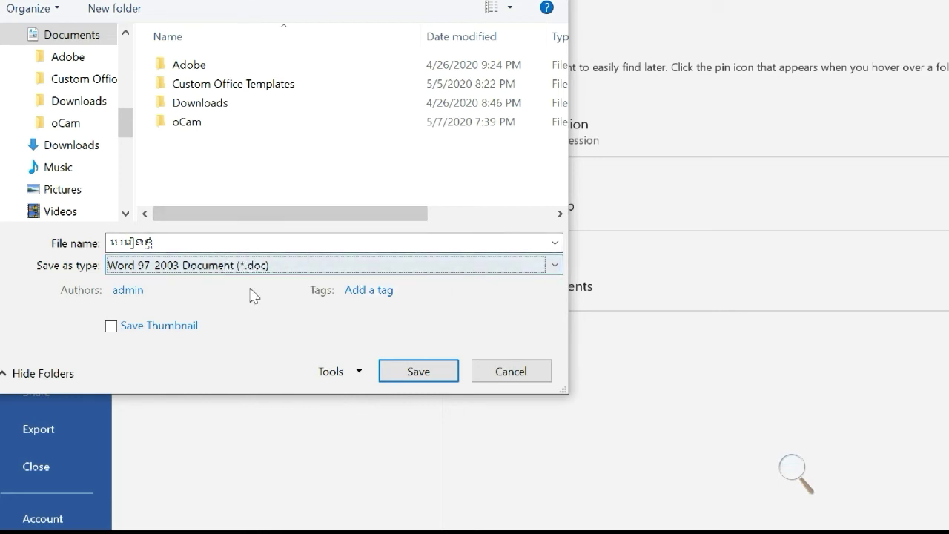
click(269, 270)
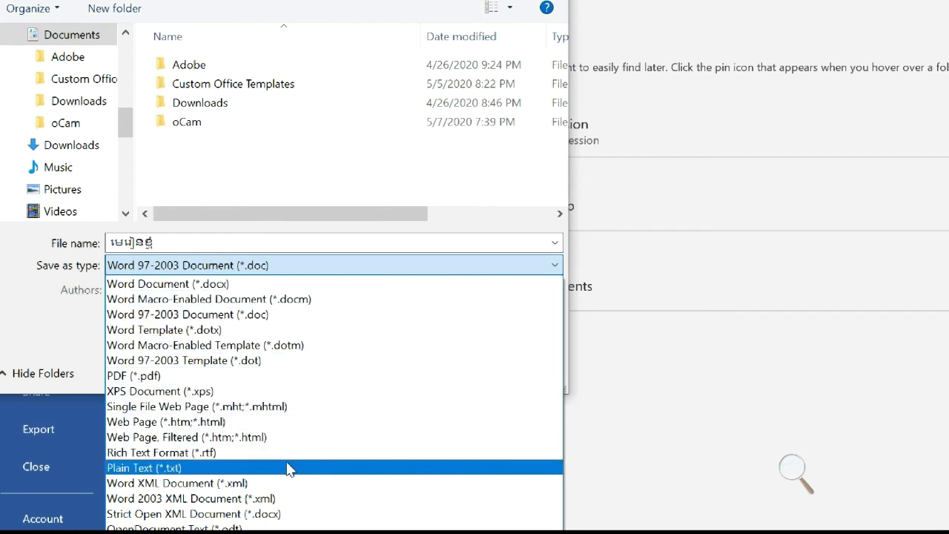
click(387, 239)
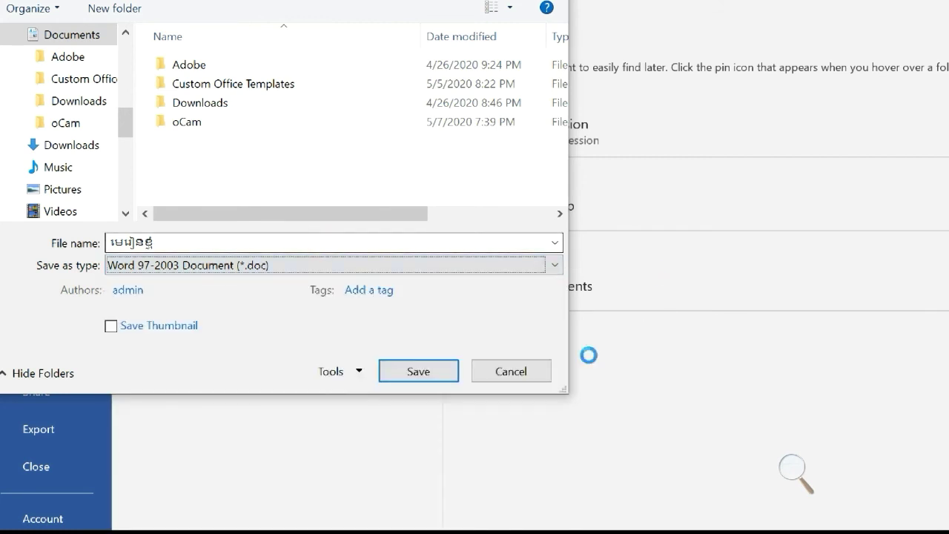
click(405, 374)
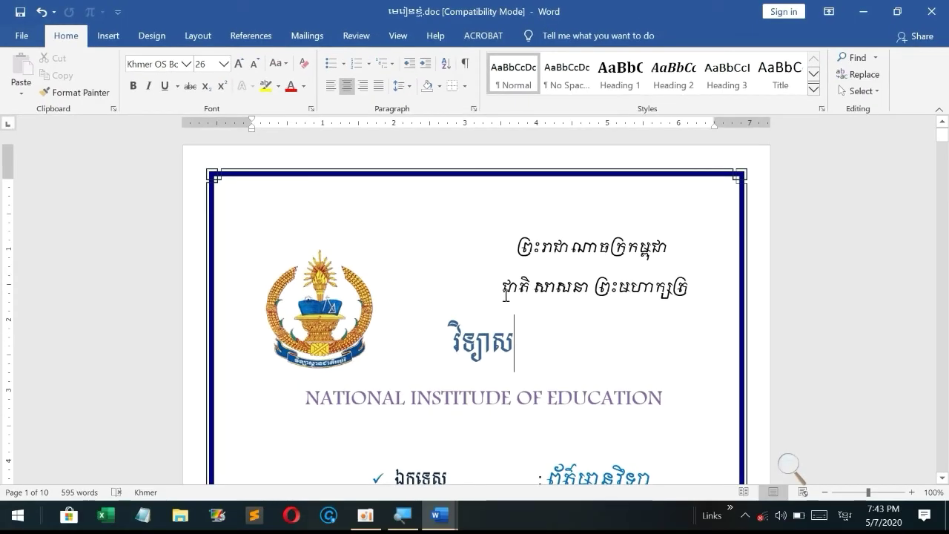
Minimize the Khmer lesson and Document2 windows, then refresh the desktop.
scroll(600, 208, down, 15)
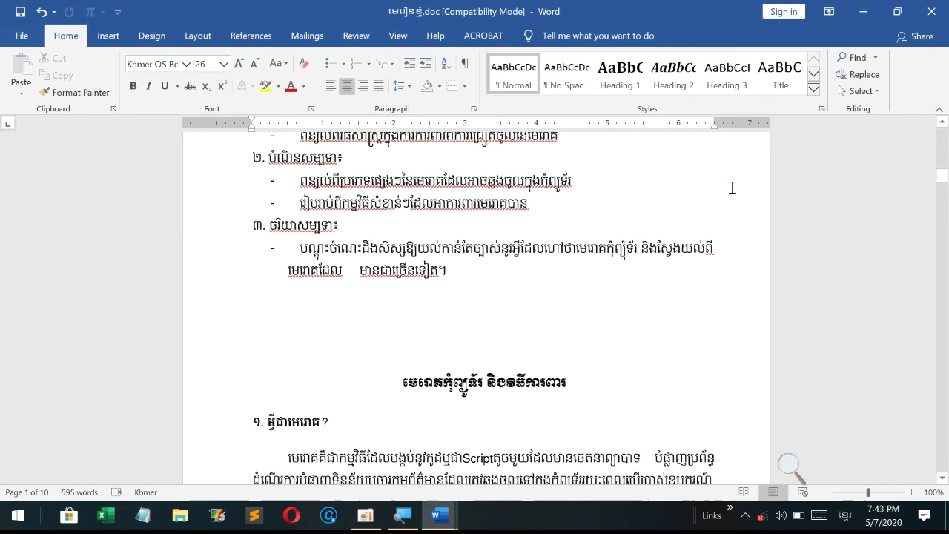
click(865, 11)
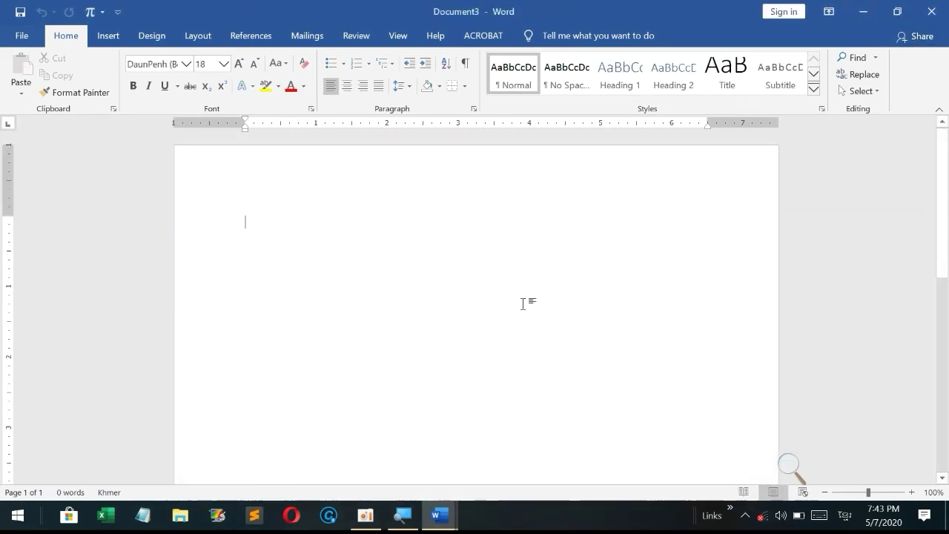
click(858, 21)
right_click(551, 102)
click(623, 144)
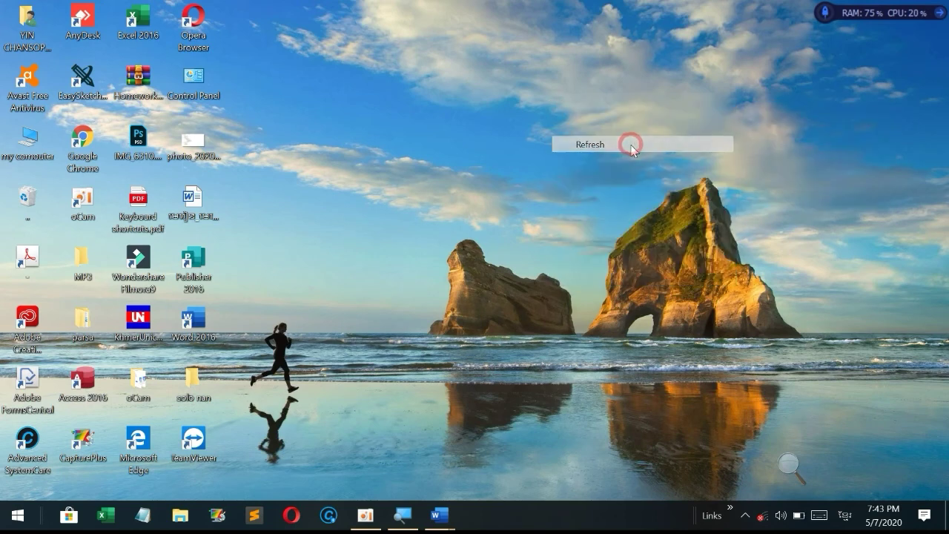